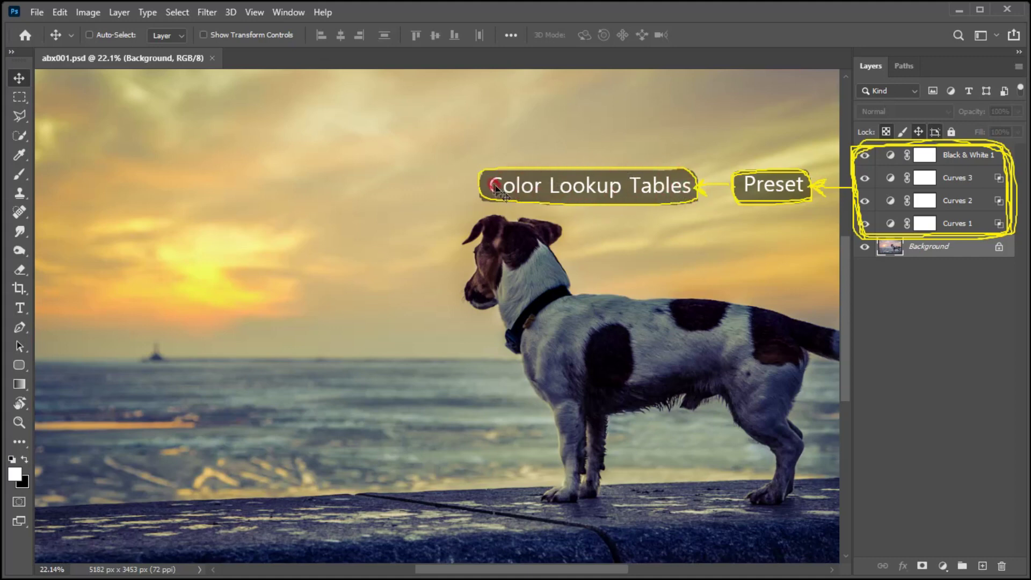
# Select Black & White 1 through Curves 1 so all four adjustment layers are selected
pyautogui.click(959, 157)
pyautogui.keyDown('shift'); pyautogui.click(953, 225); pyautogui.keyUp('shift')
pyautogui.moveTo(946, 155); pyautogui.dragTo(964, 194)
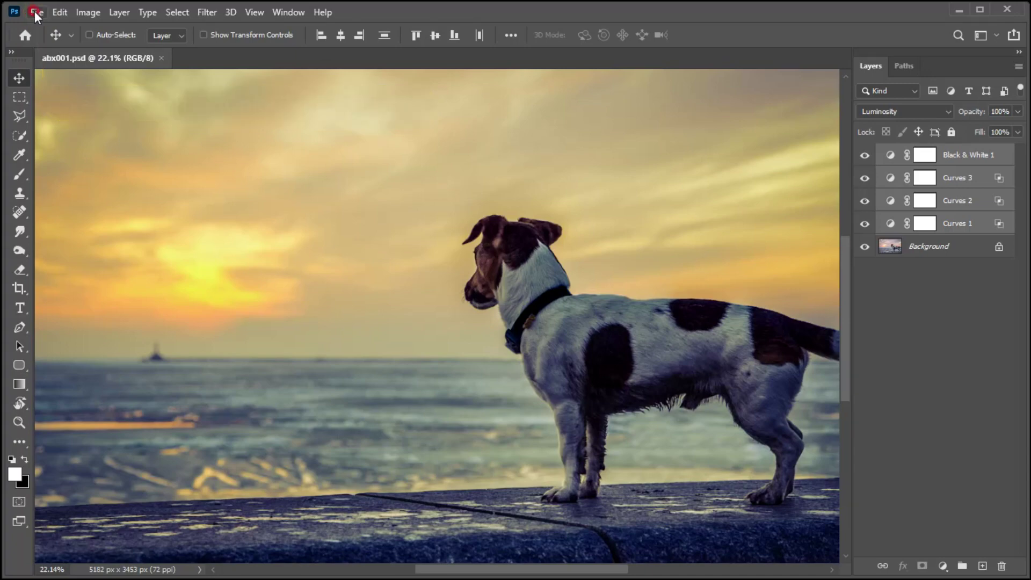
# Export the grade as a CUBE LUT named a001 in the 3DL folder, then delete the four adjustment layers
pyautogui.click(36, 12)
pyautogui.click(155, 226)
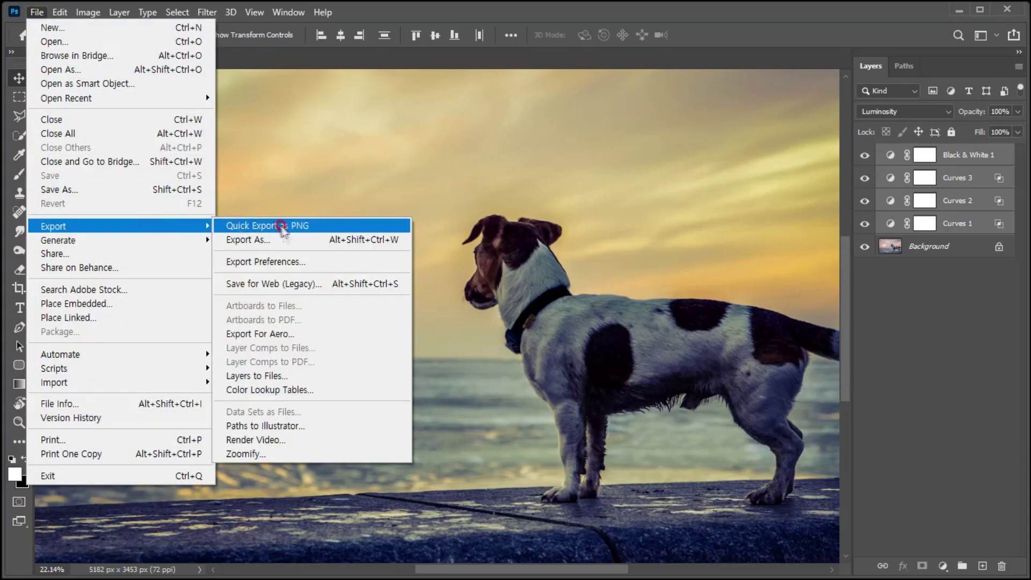
pyautogui.click(297, 391)
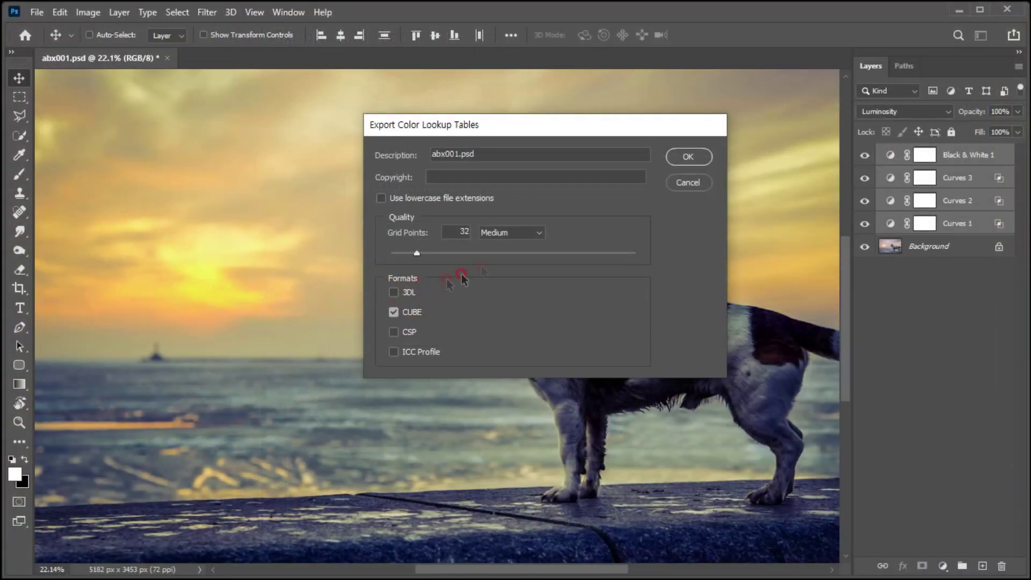
pyautogui.click(681, 159)
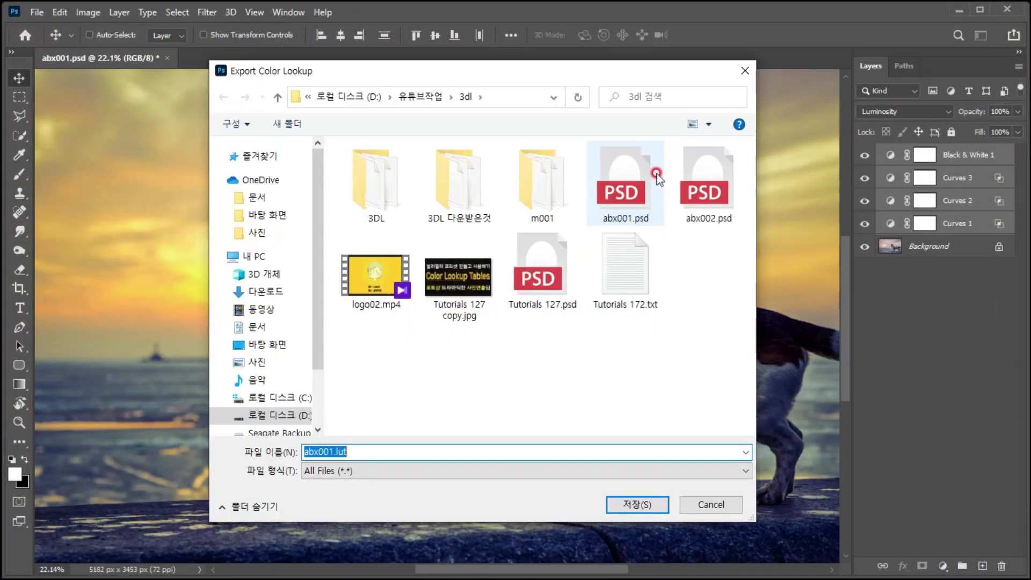
pyautogui.write('a002.CUBE.CUBE')
pyautogui.doubleClick(375, 184)
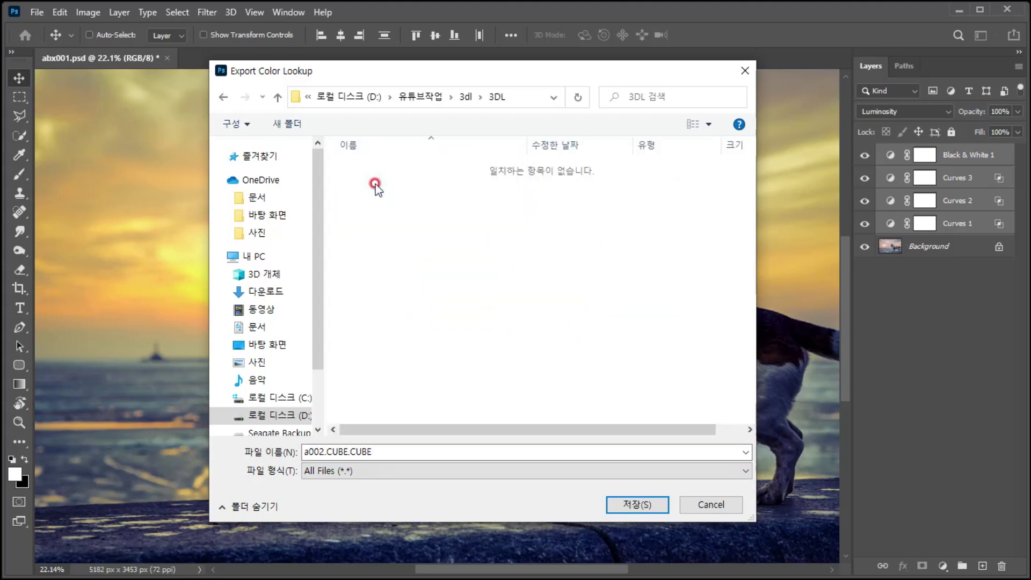
pyautogui.write('a001')
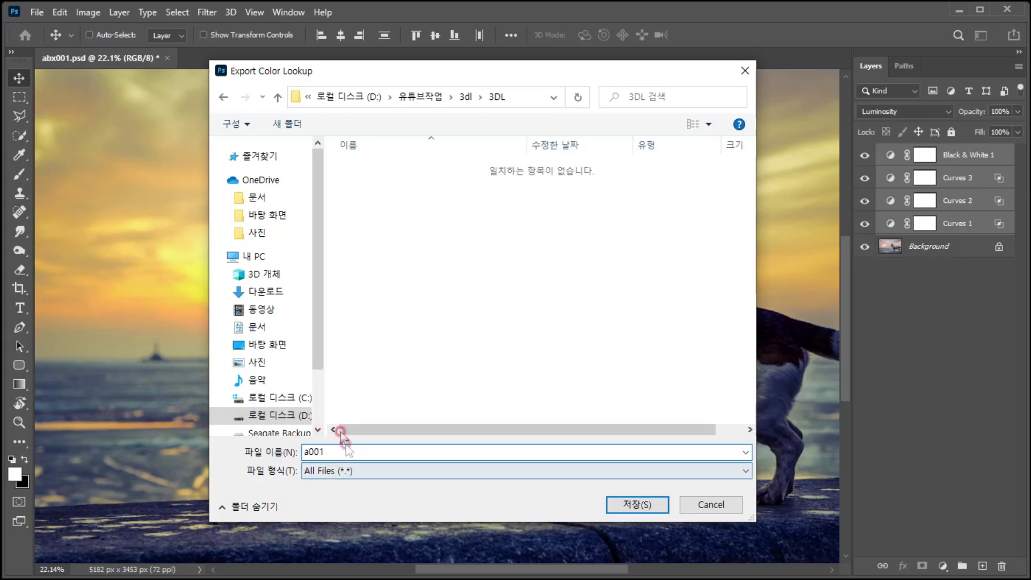
pyautogui.click(637, 506)
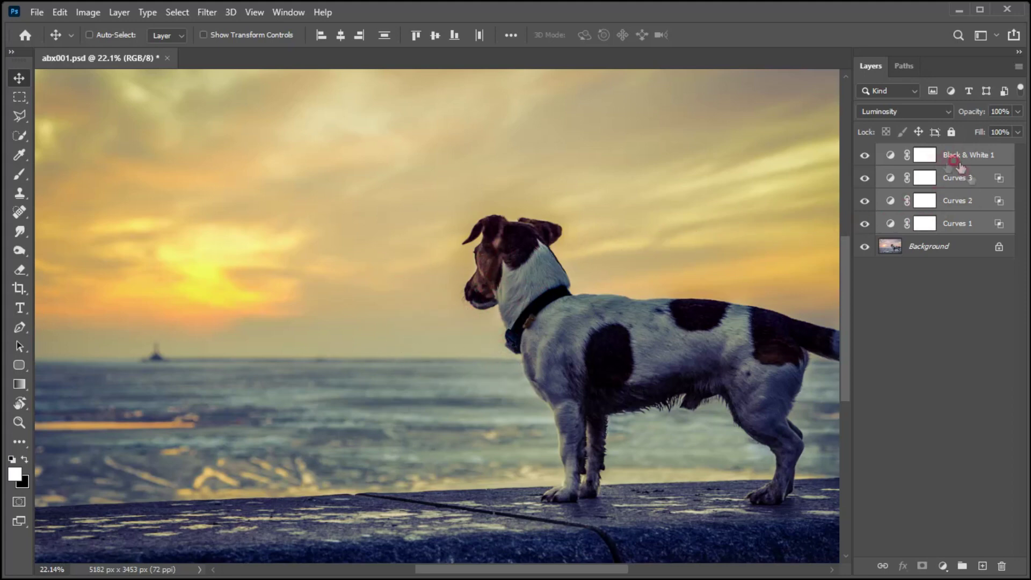
pyautogui.moveTo(934, 207); pyautogui.dragTo(1000, 565)
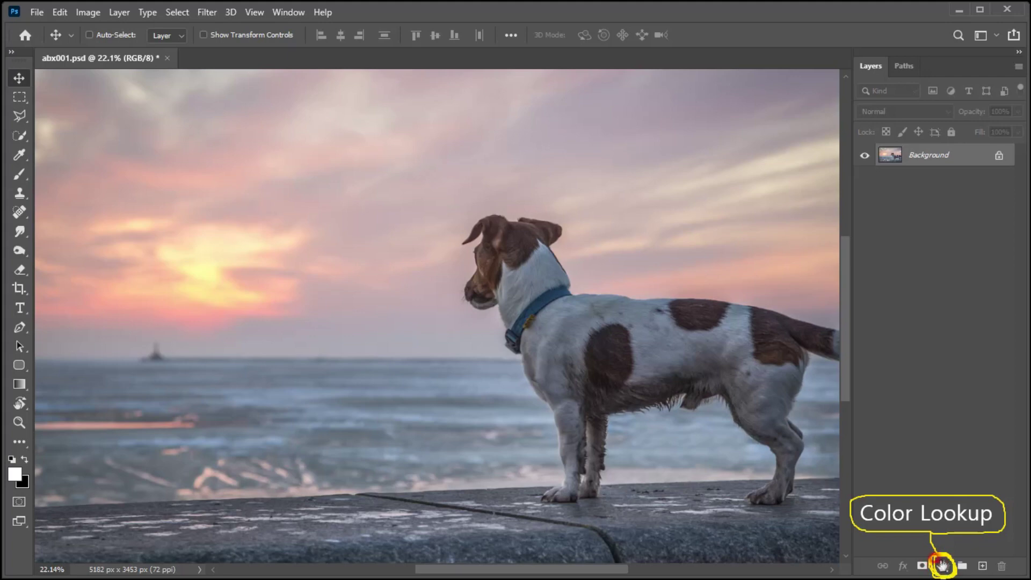
# Add a Color Lookup adjustment layer to the dog photo
pyautogui.click(942, 566)
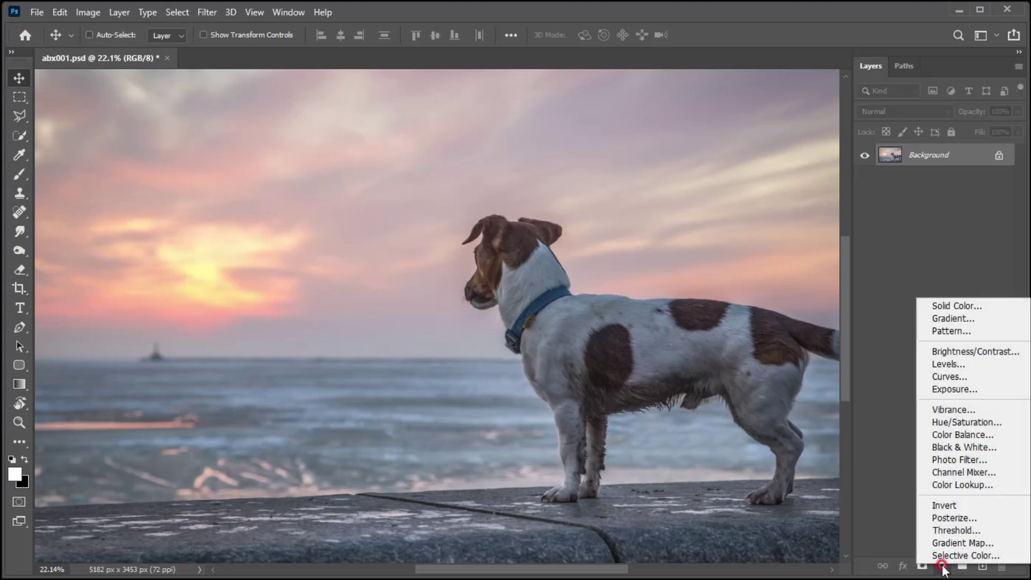
pyautogui.click(948, 486)
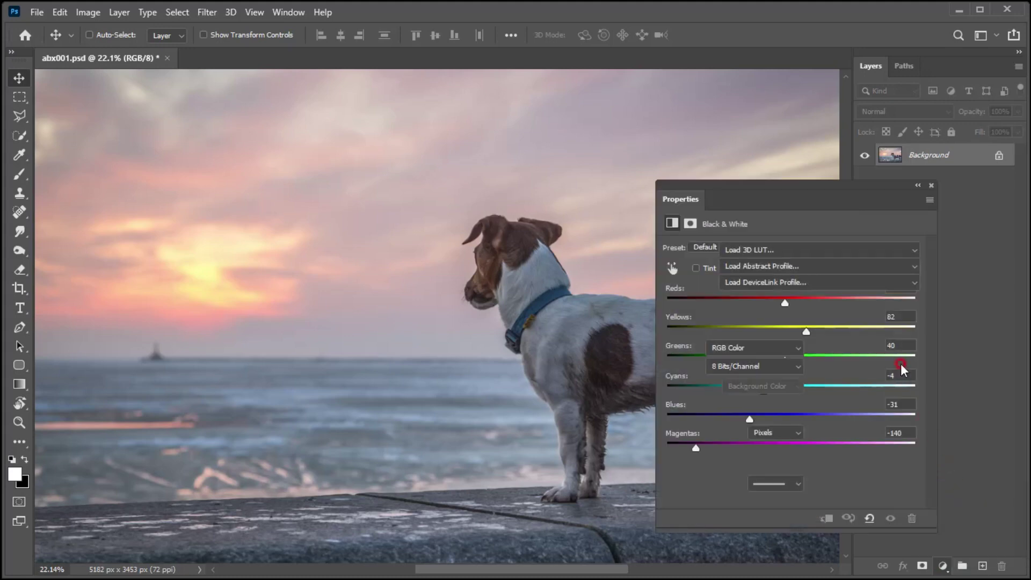
pyautogui.moveTo(931, 527); pyautogui.dragTo(924, 373)
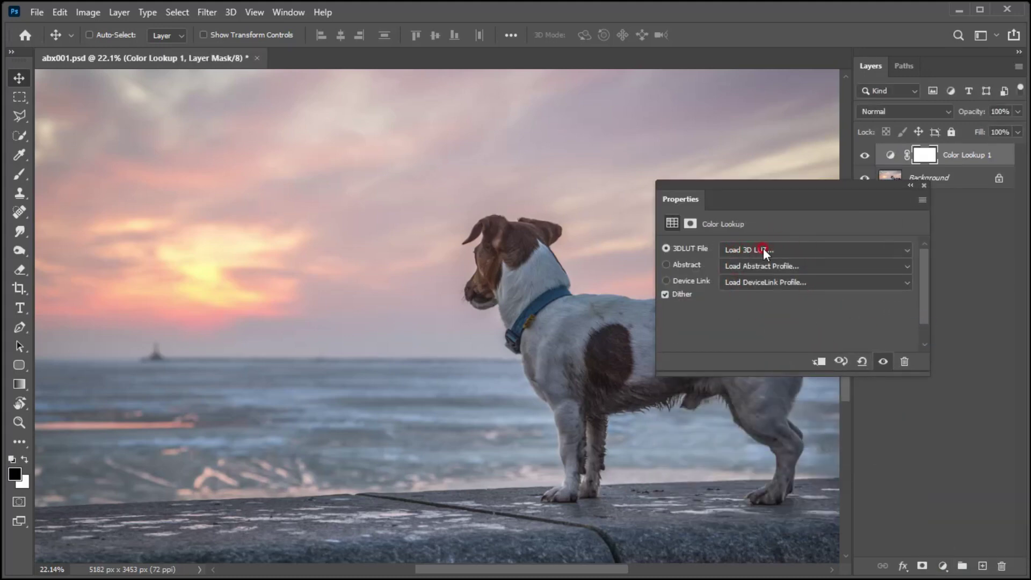
# Load 3DL\a001.CUBE as the Color Lookup layer's 3D LUT
pyautogui.click(783, 249)
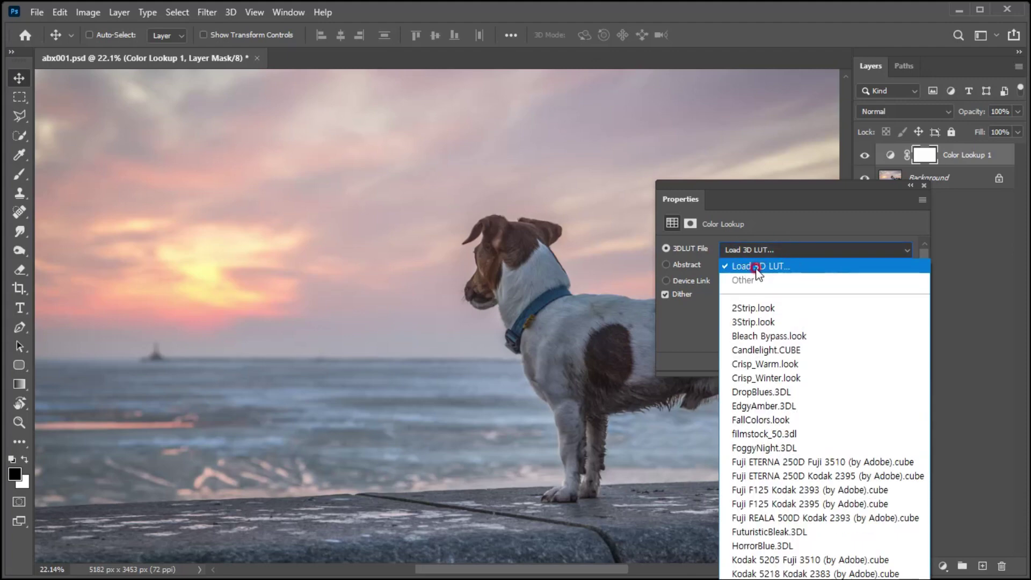
pyautogui.click(773, 265)
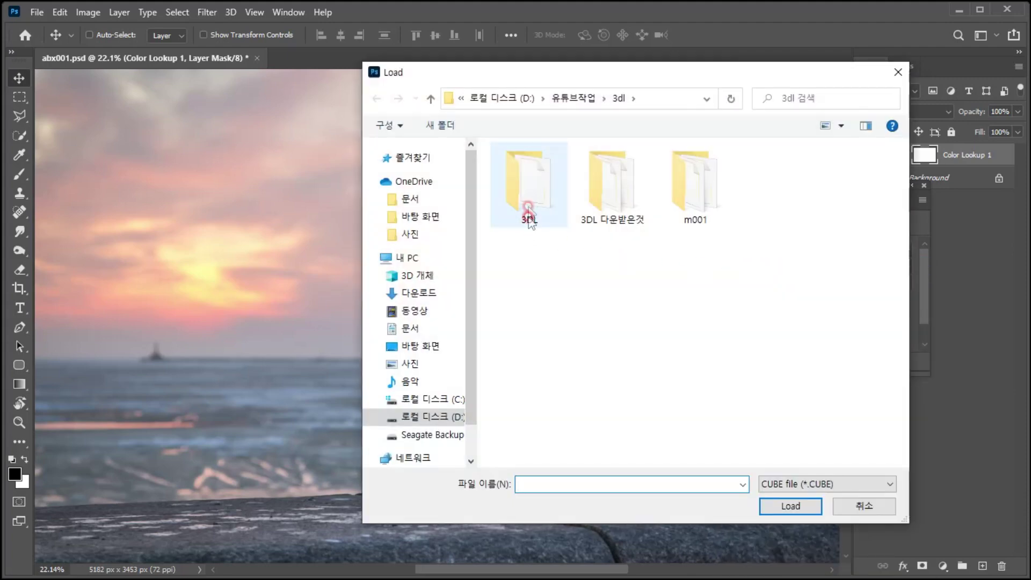
pyautogui.doubleClick(525, 207)
pyautogui.click(539, 164)
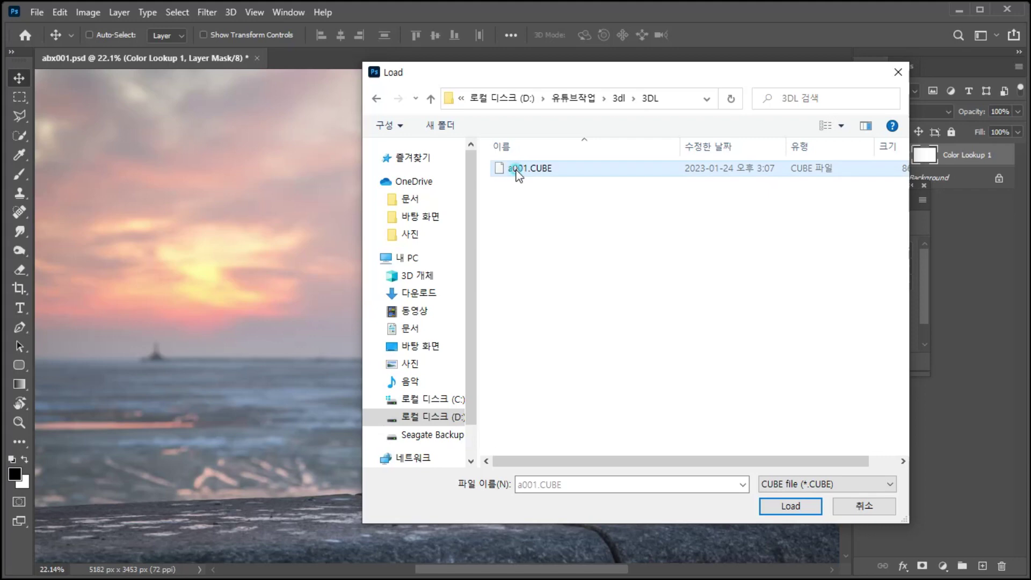
pyautogui.click(789, 508)
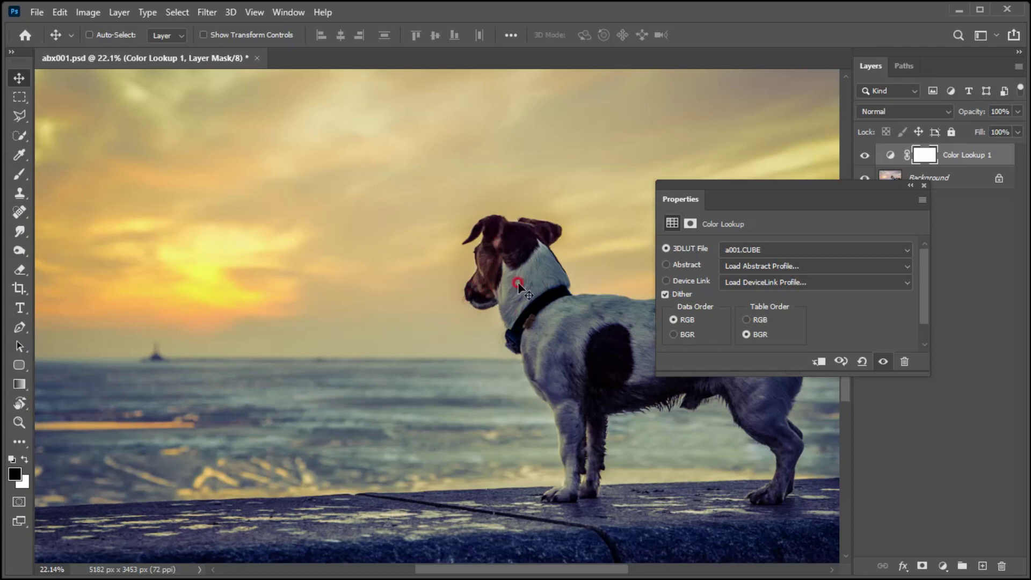
# Close the Color Lookup properties, review its layer and mask, and switch to abx002.psd
pyautogui.click(923, 185)
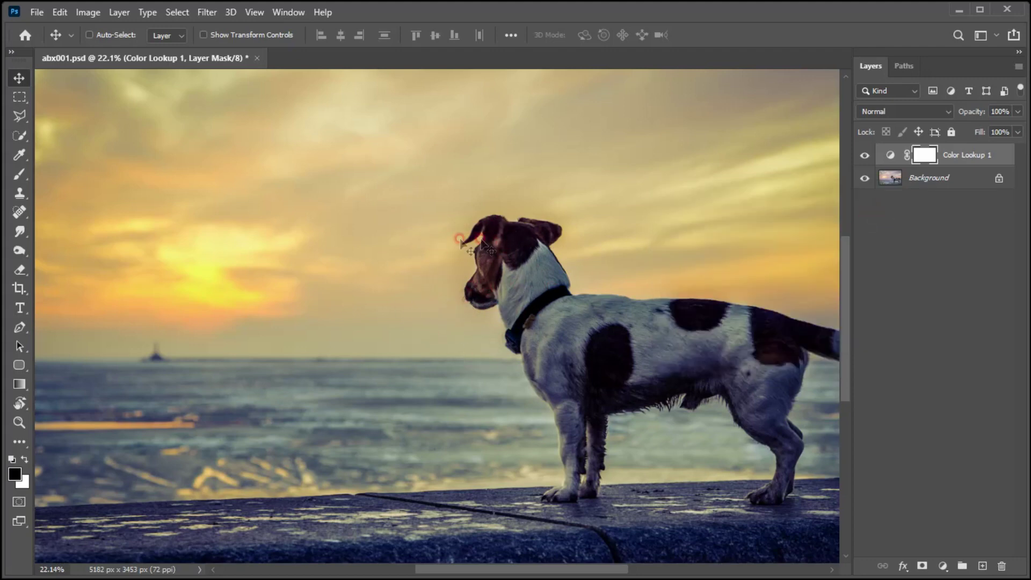
pyautogui.click(935, 144)
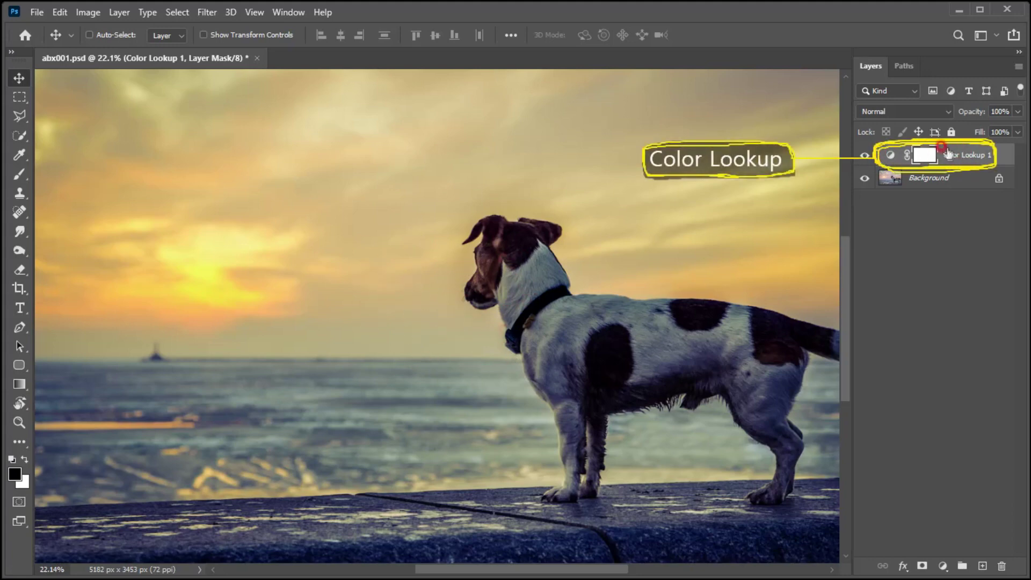
pyautogui.click(919, 144)
pyautogui.click(908, 155)
pyautogui.click(929, 142)
pyautogui.click(907, 152)
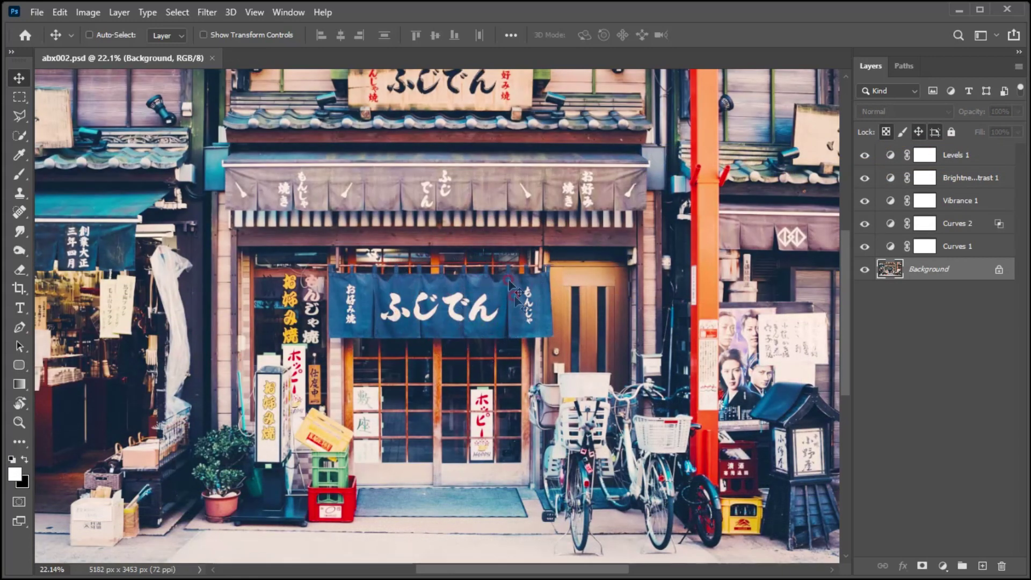
# Select all five adjustment layers, Levels 1 through Curves 1
pyautogui.click(954, 157)
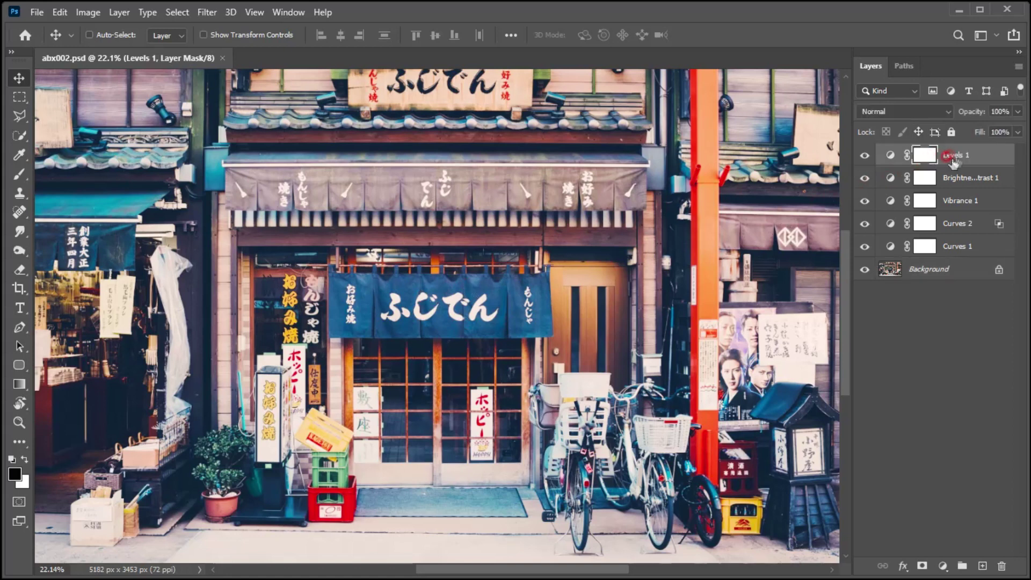
pyautogui.keyDown('shift'); pyautogui.click(945, 248); pyautogui.keyUp('shift')
pyautogui.moveTo(927, 157)
pyautogui.mouseDown()
pyautogui.moveTo(954, 207)
pyautogui.moveTo(60, 61)
pyautogui.mouseUp()
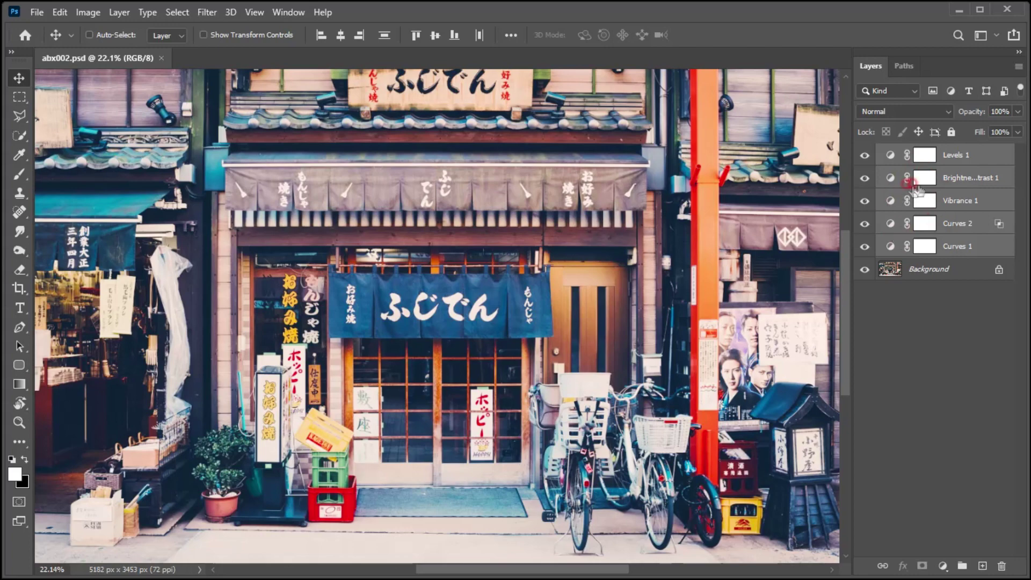
# Export the shop grade as a CUBE lookup table named a002 in the 3DL folder
pyautogui.click(36, 11)
pyautogui.moveTo(53, 227)
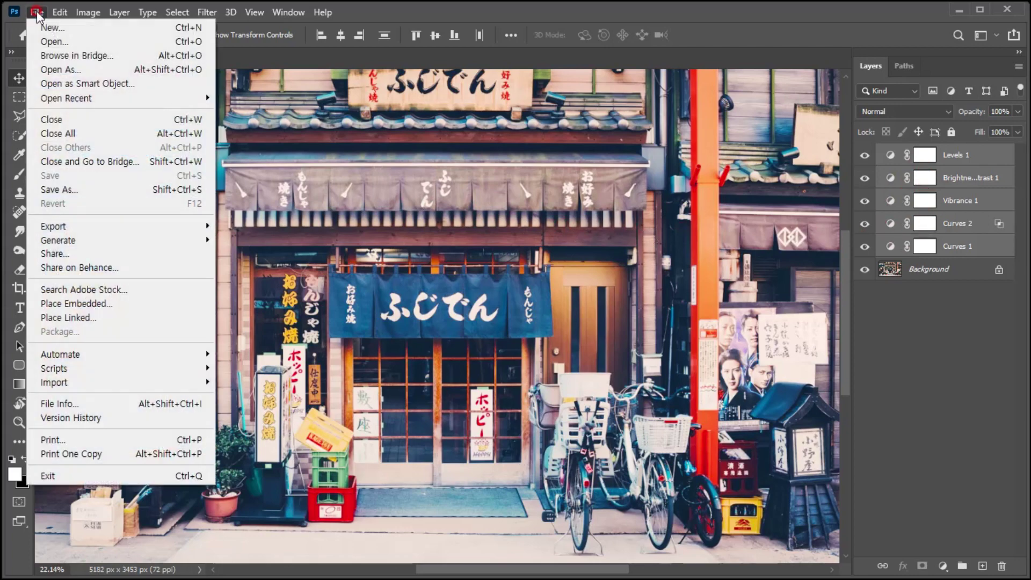
pyautogui.click(200, 222)
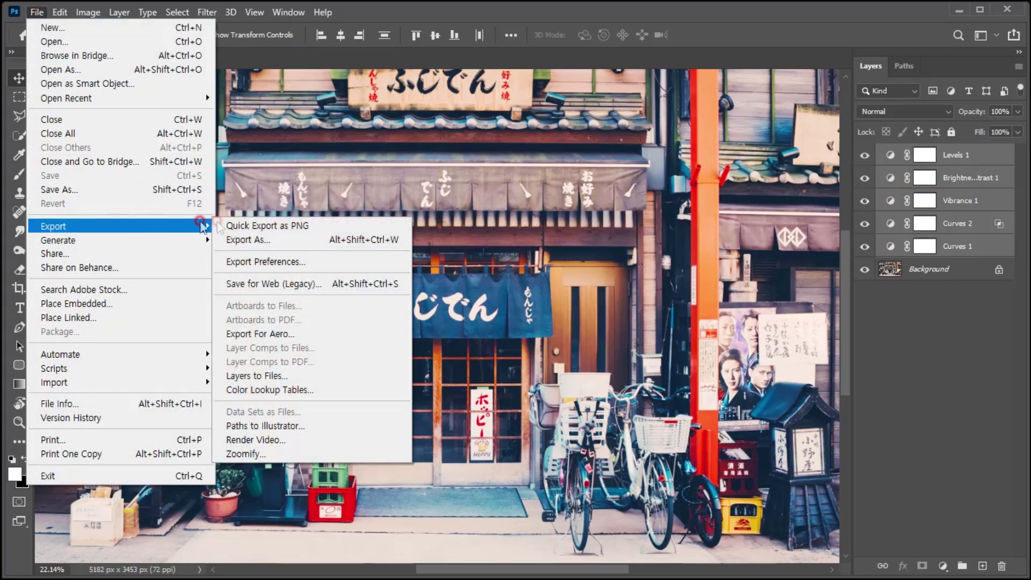
pyautogui.click(307, 387)
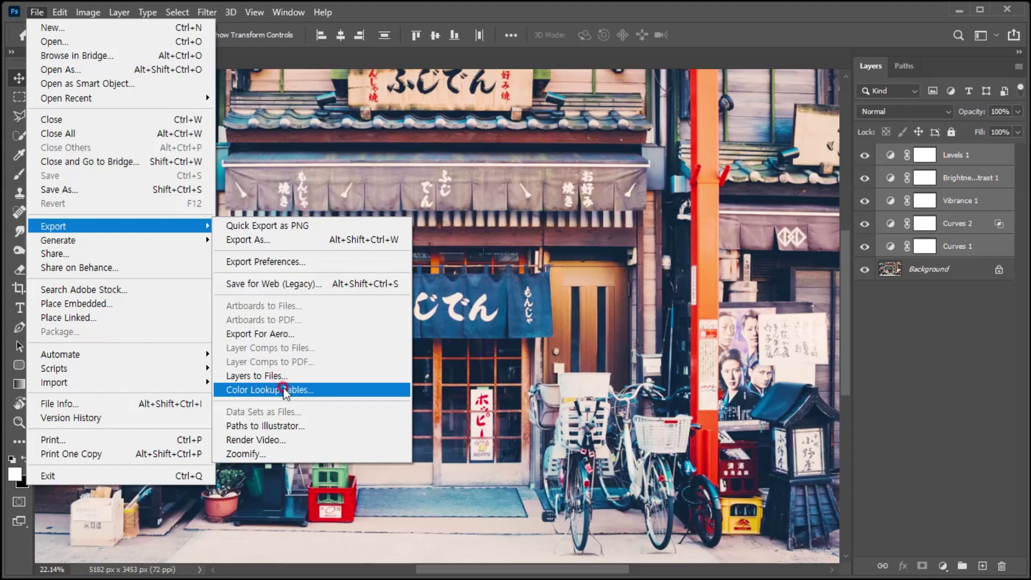
pyautogui.click(283, 389)
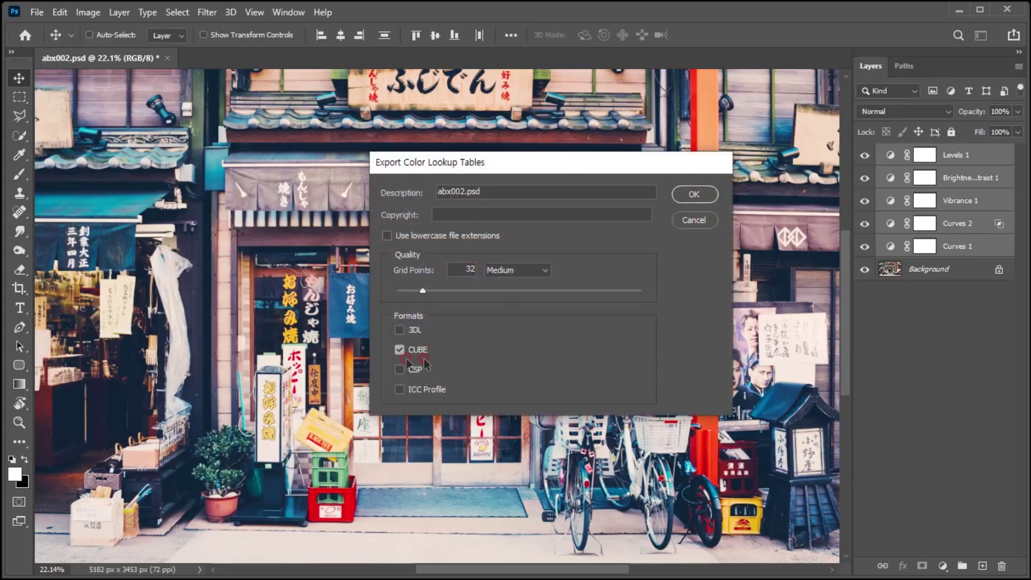
pyautogui.click(687, 199)
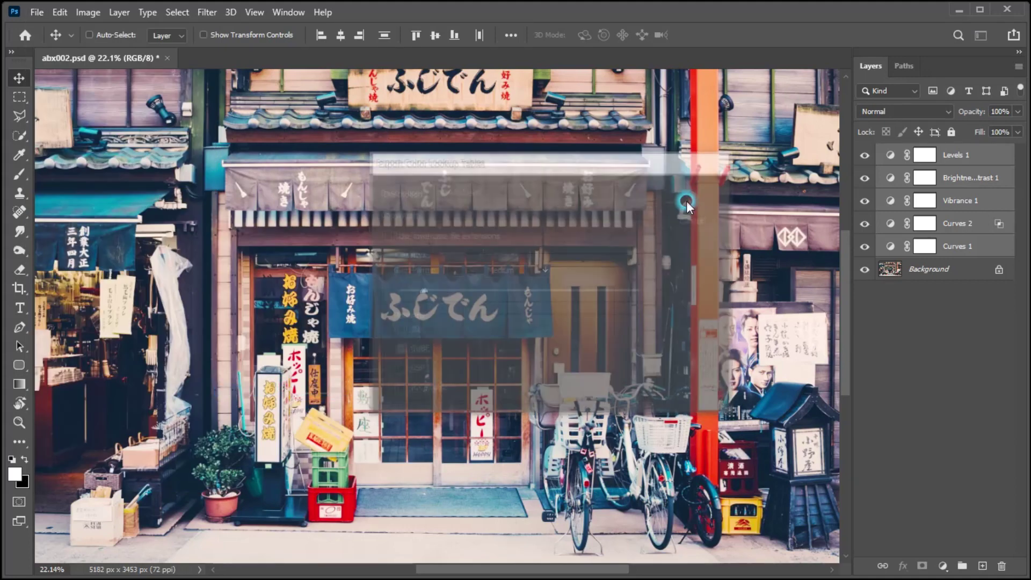
pyautogui.doubleClick(538, 191)
pyautogui.doubleClick(528, 452)
pyautogui.write('a002')
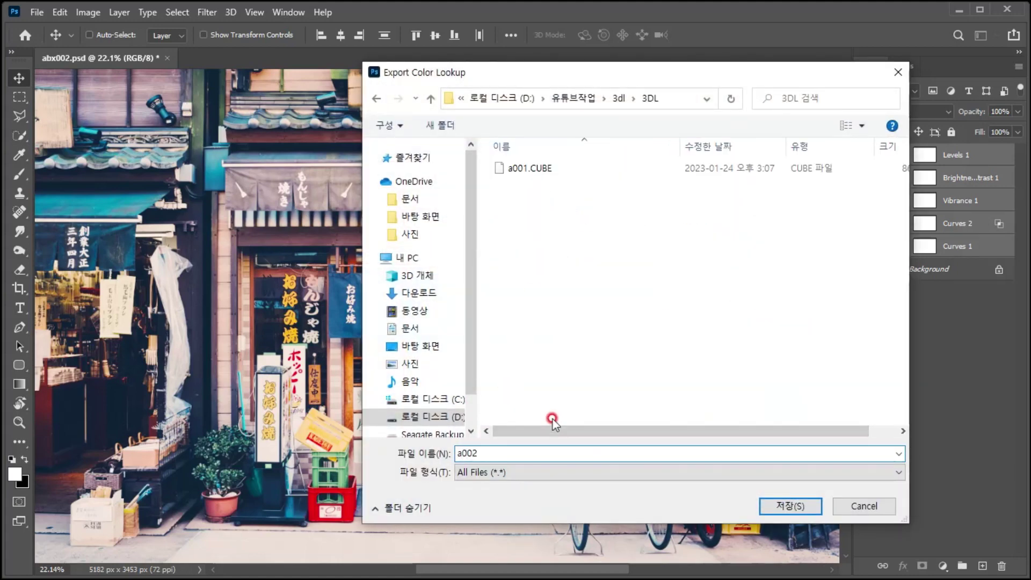
pyautogui.click(773, 506)
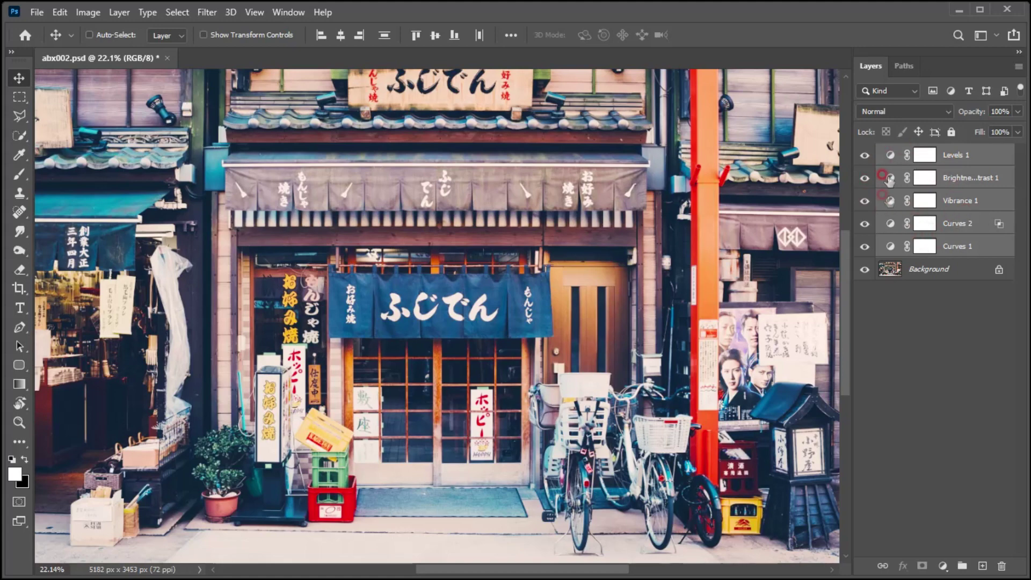
# Delete the five adjustment layers and add a Color Lookup adjustment layer
pyautogui.moveTo(934, 167); pyautogui.dragTo(956, 240)
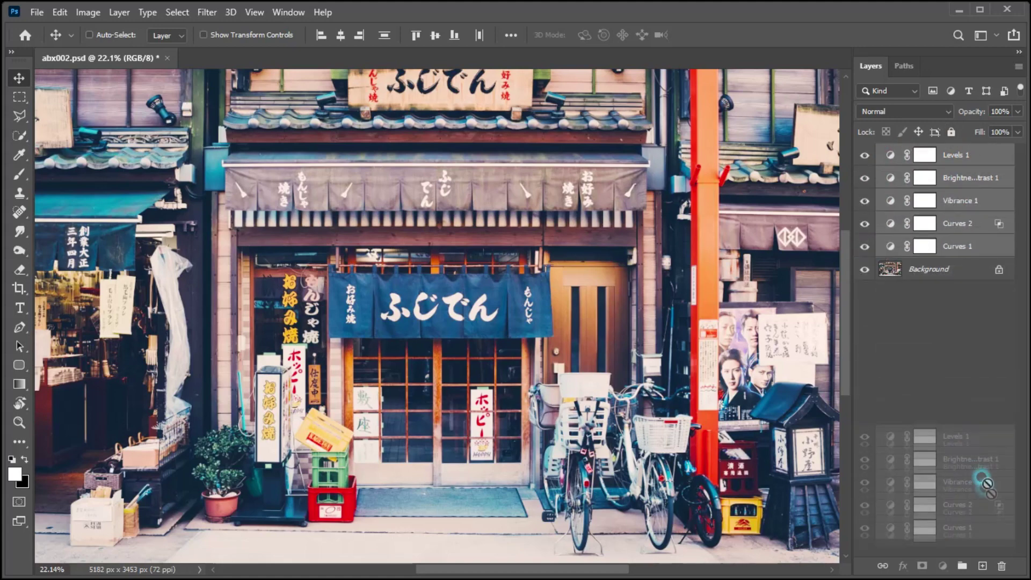
pyautogui.moveTo(945, 201); pyautogui.dragTo(1002, 564)
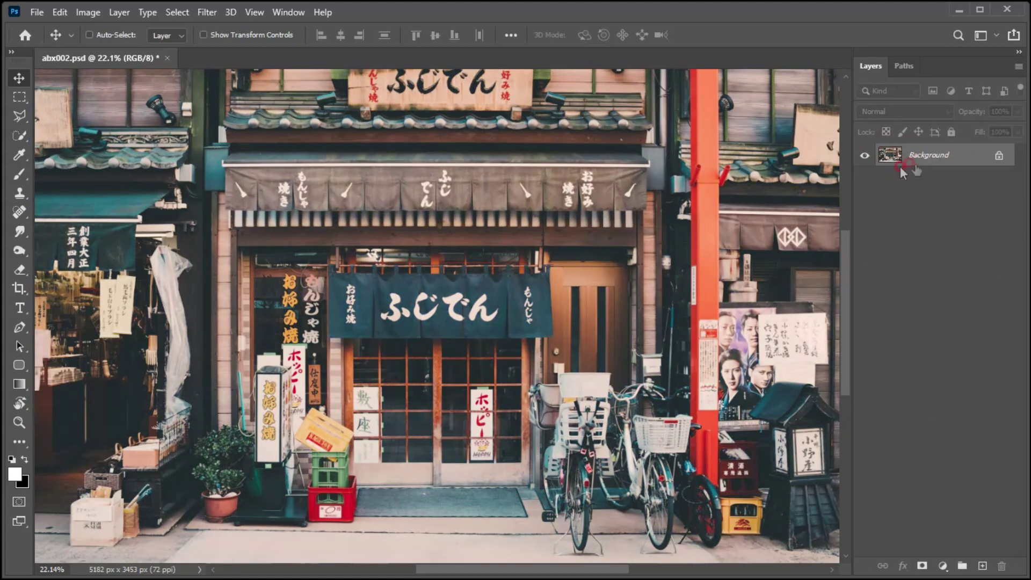
pyautogui.click(942, 565)
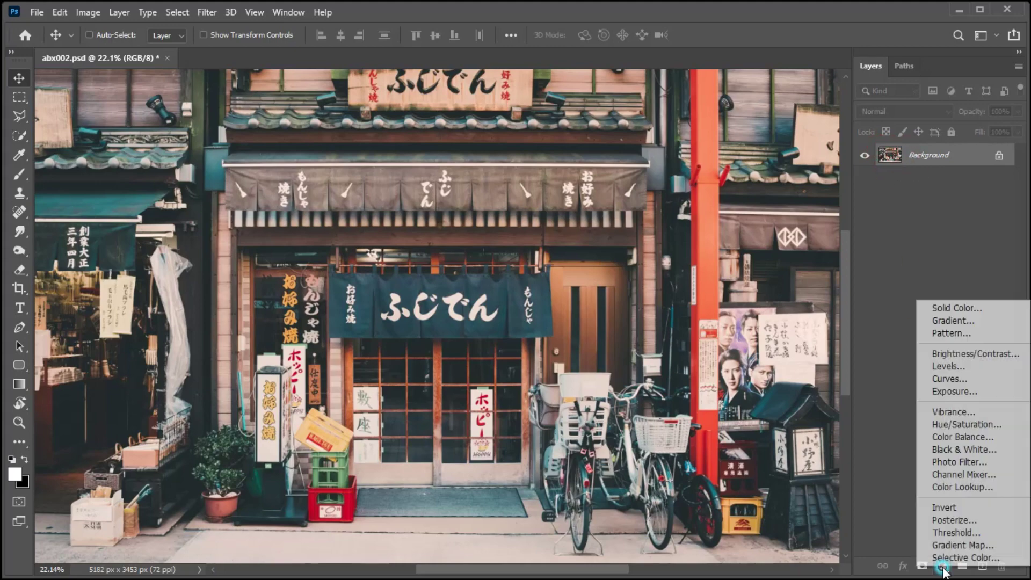
pyautogui.click(950, 487)
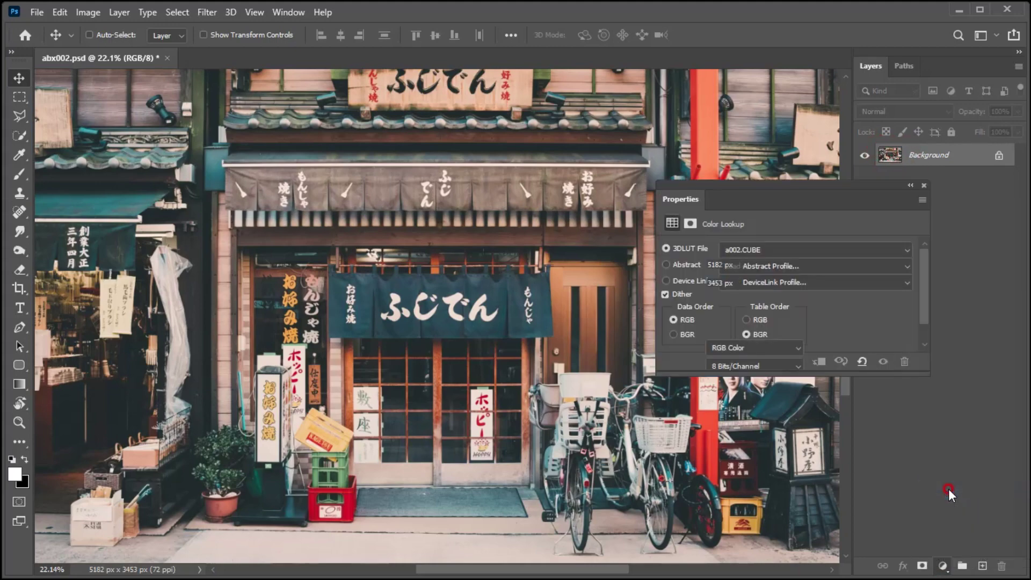
# Load a002.CUBE into the Color Lookup layer and close its properties
pyautogui.click(749, 250)
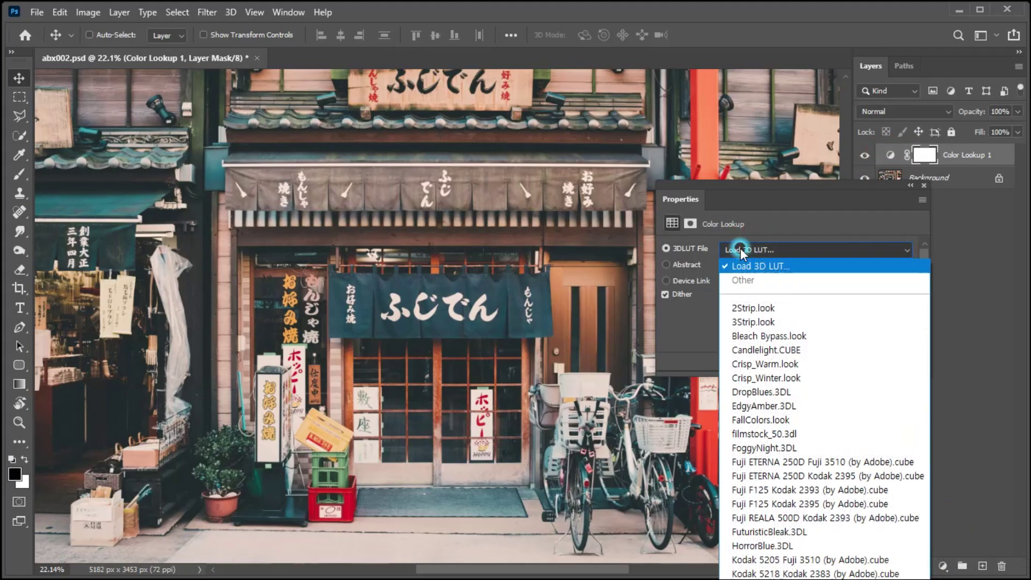
pyautogui.click(773, 265)
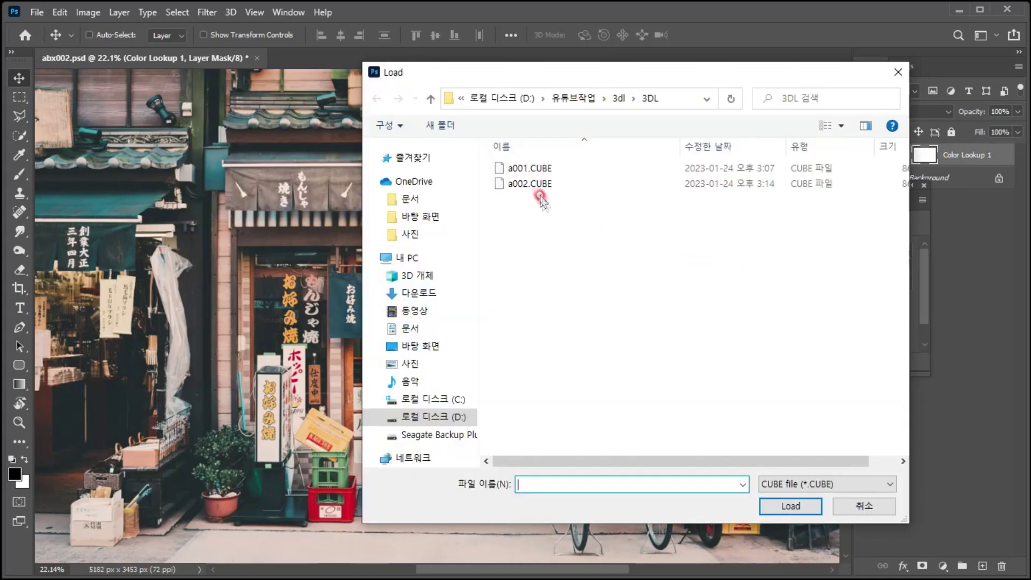
pyautogui.click(531, 184)
pyautogui.click(789, 506)
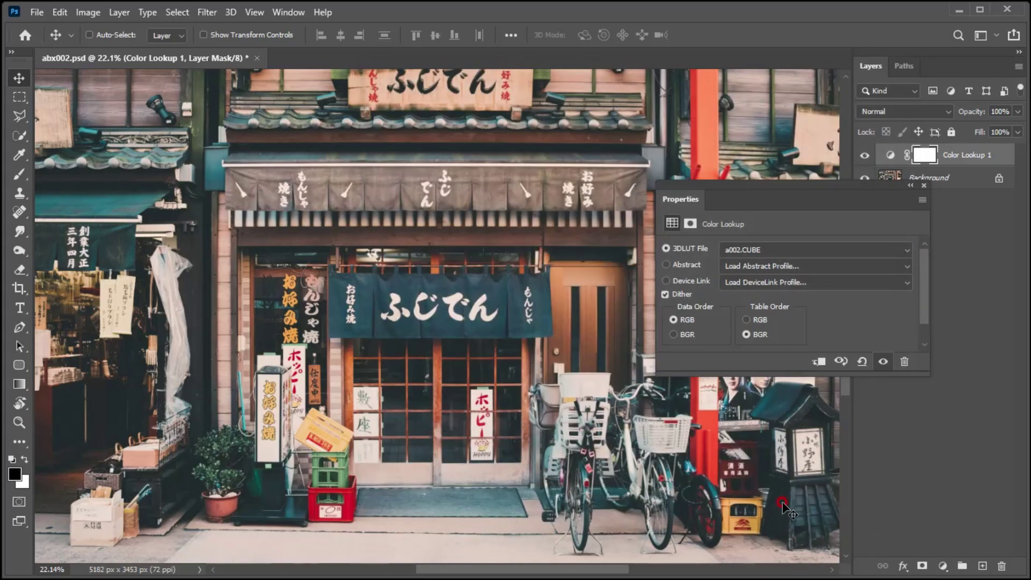
pyautogui.click(921, 186)
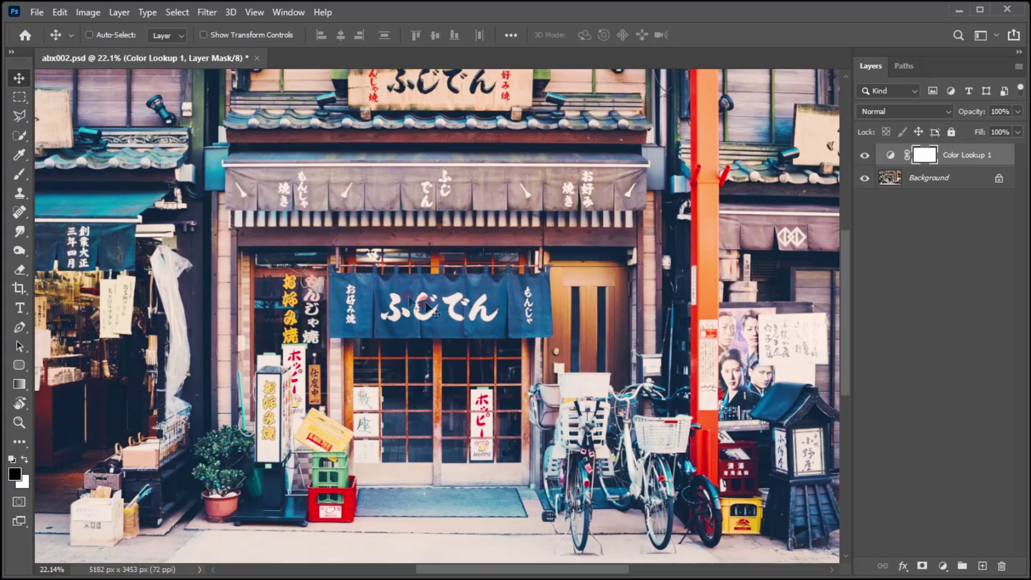
# Try the downloaded Twilight and then Frosty LUTs on the Color Lookup layer
pyautogui.doubleClick(889, 157)
pyautogui.click(782, 248)
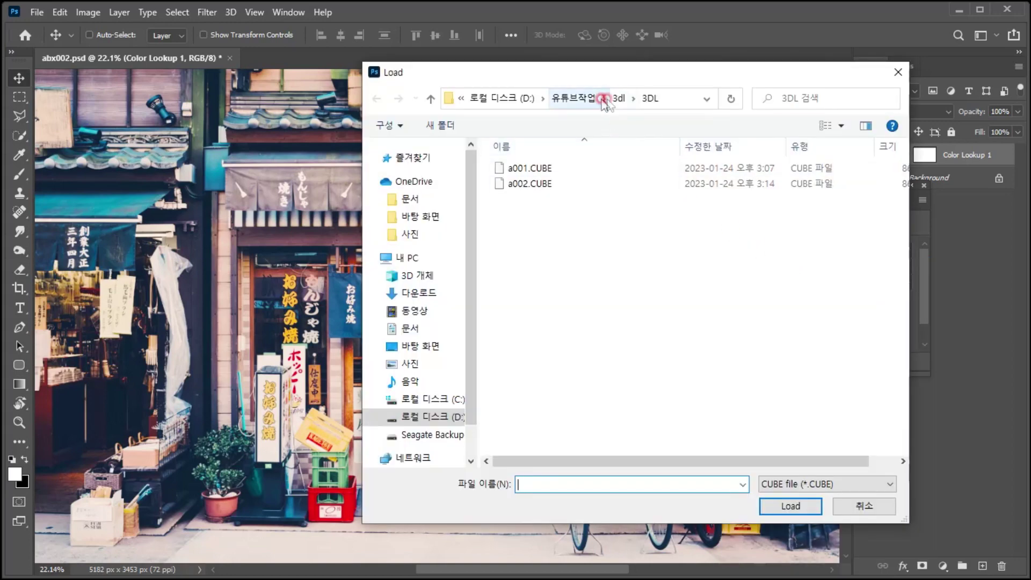
pyautogui.click(618, 98)
pyautogui.doubleClick(607, 188)
pyautogui.click(568, 213)
pyautogui.click(783, 506)
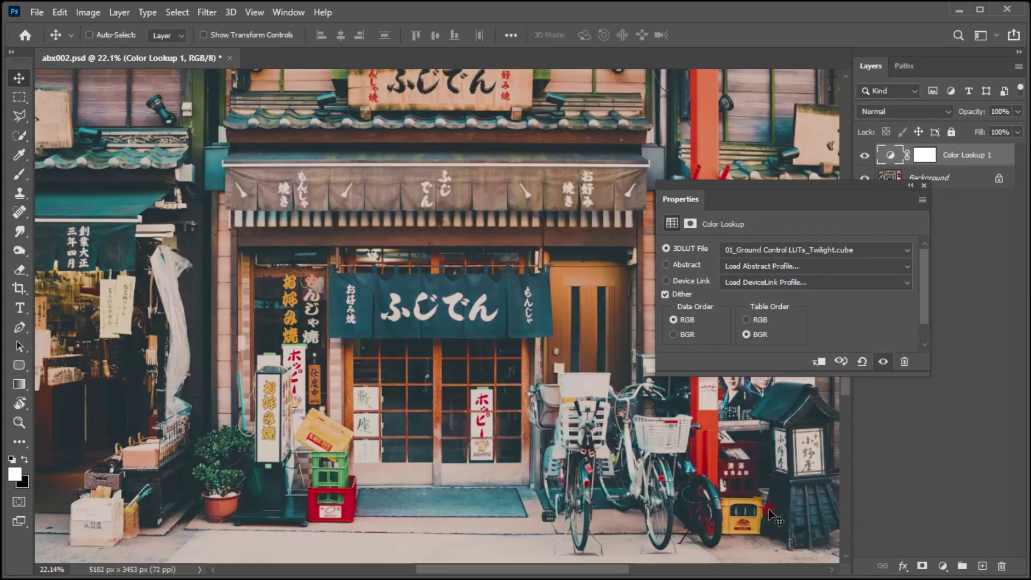
pyautogui.click(755, 253)
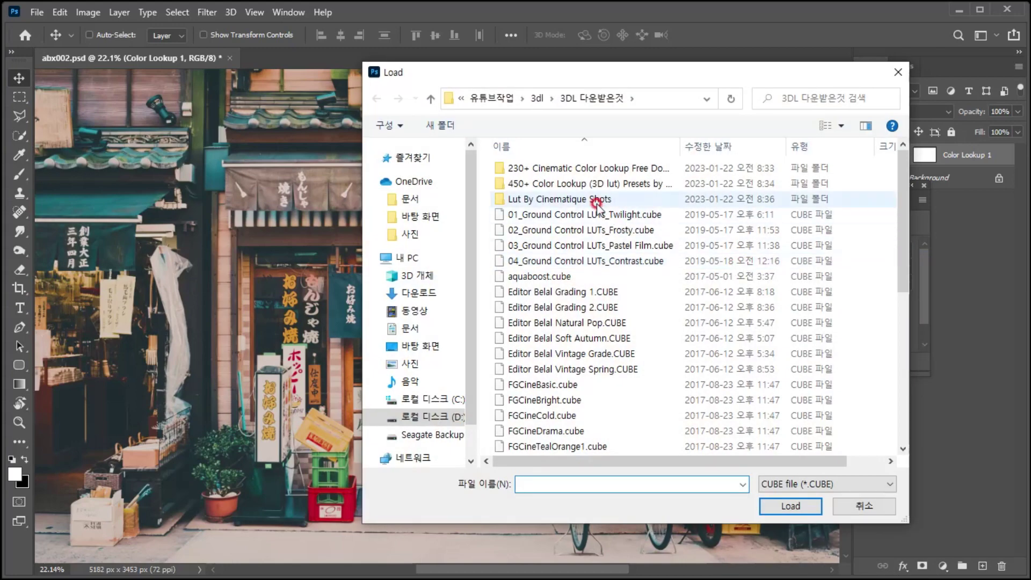
pyautogui.click(588, 230)
pyautogui.click(783, 507)
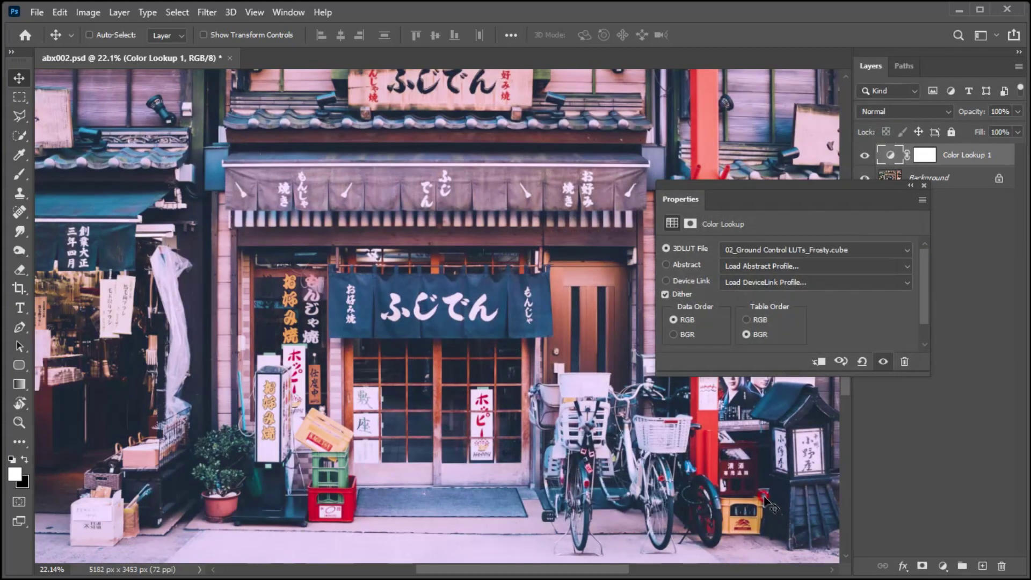
# Try the Pastel Film and then Contrast LUTs on the shop photo
pyautogui.click(731, 252)
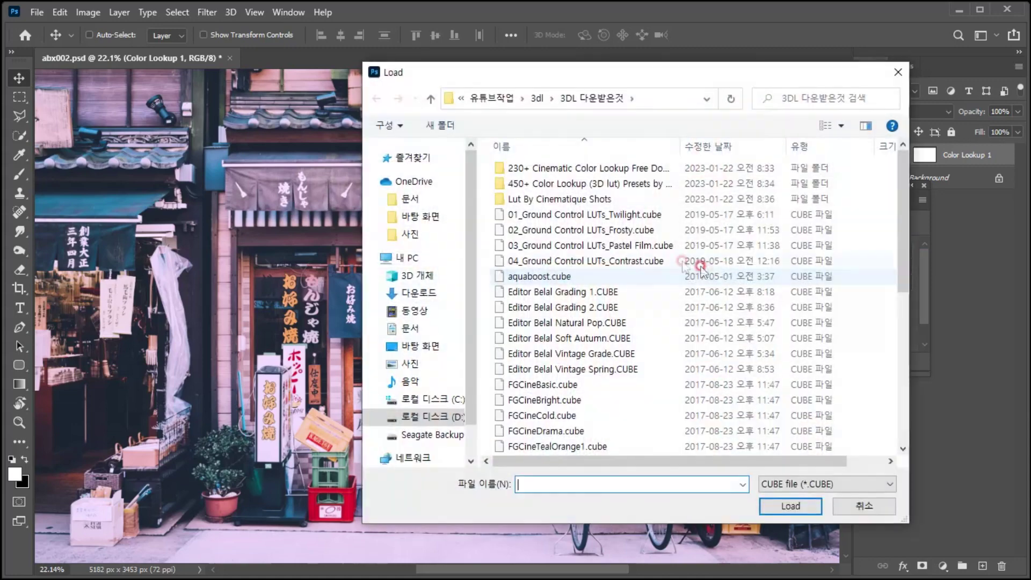
pyautogui.click(580, 245)
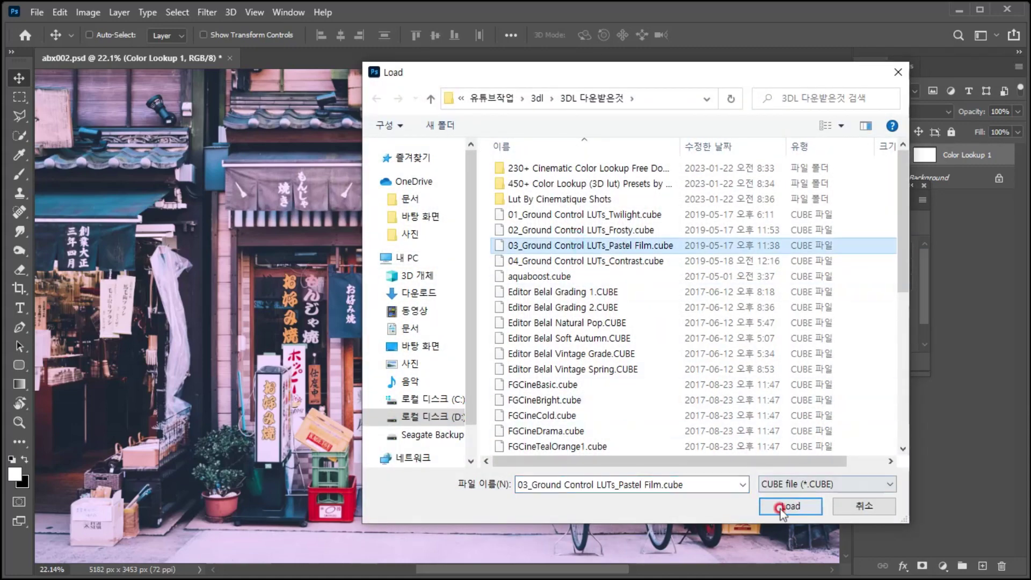
pyautogui.click(785, 506)
pyautogui.click(741, 250)
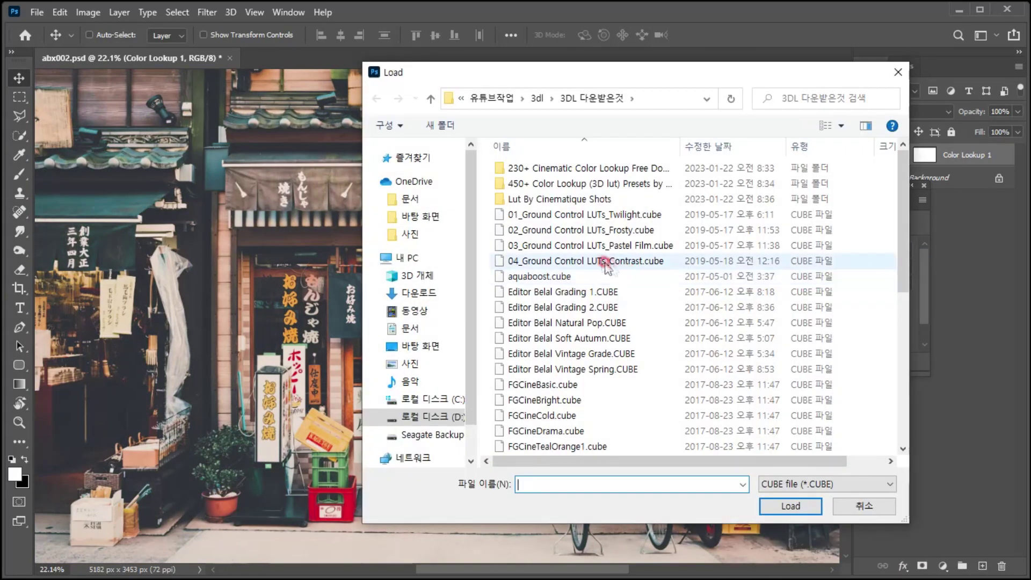
pyautogui.click(608, 262)
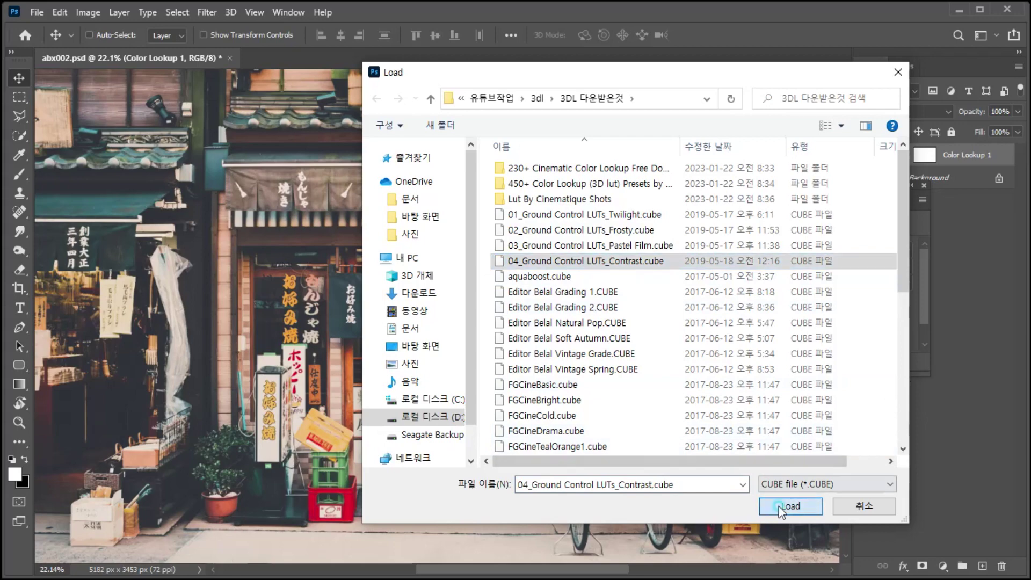
pyautogui.click(789, 506)
# Apply aquaboost.cube, then pick Editor Belal Grading 1.CUBE as the next LUT
pyautogui.click(738, 250)
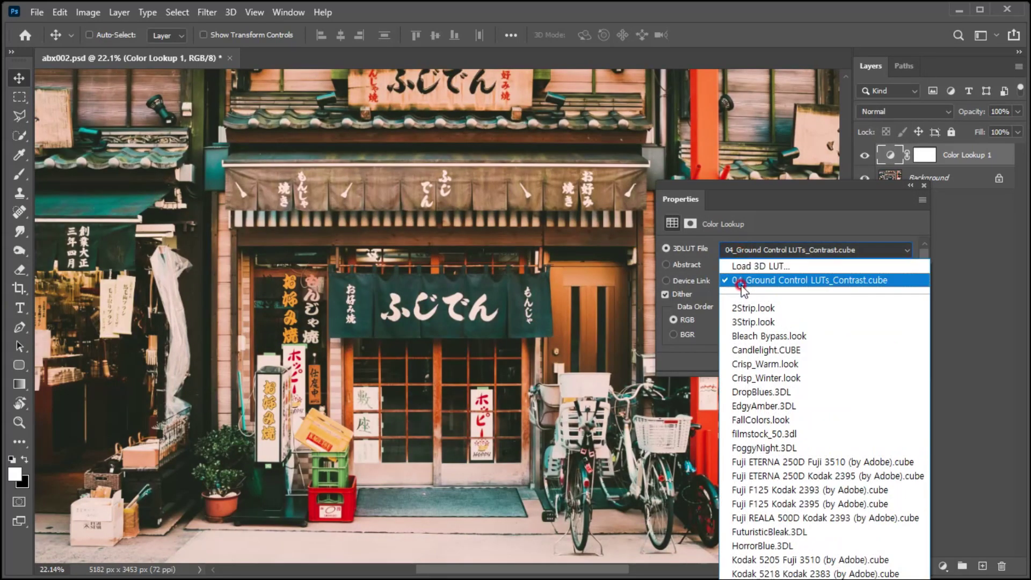
pyautogui.click(744, 263)
pyautogui.click(539, 275)
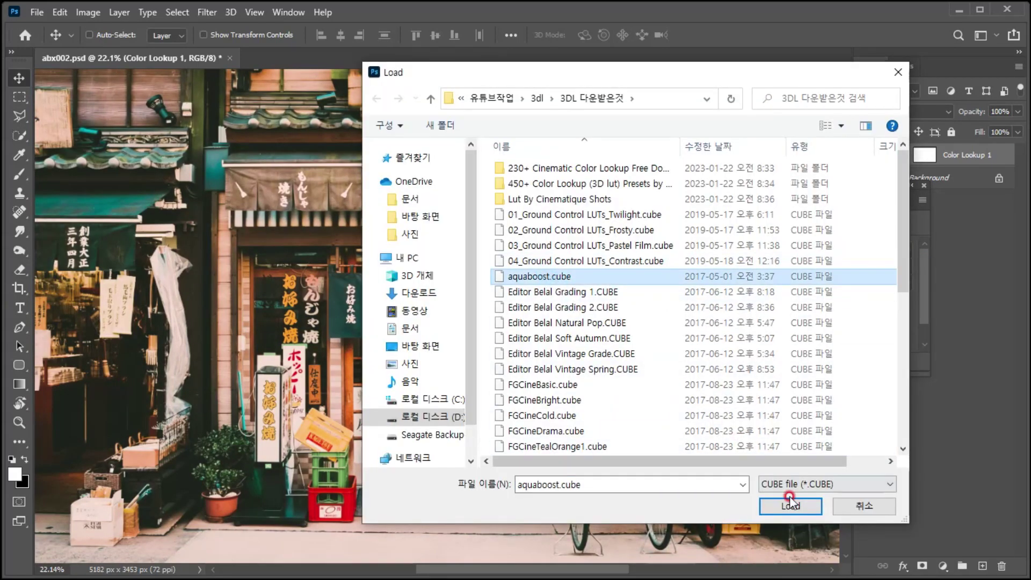
pyautogui.click(790, 506)
pyautogui.click(730, 251)
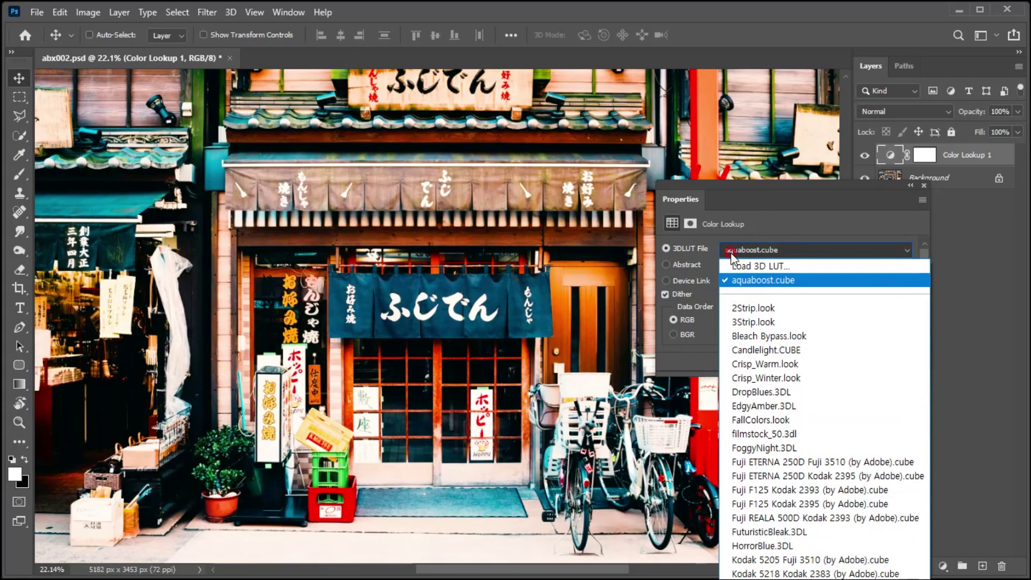
pyautogui.click(717, 267)
pyautogui.click(575, 295)
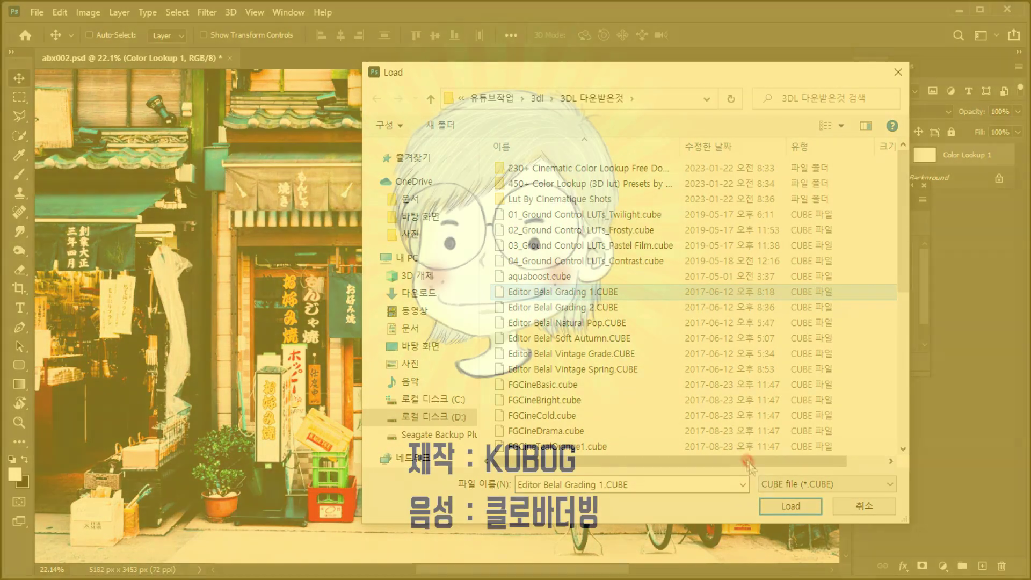